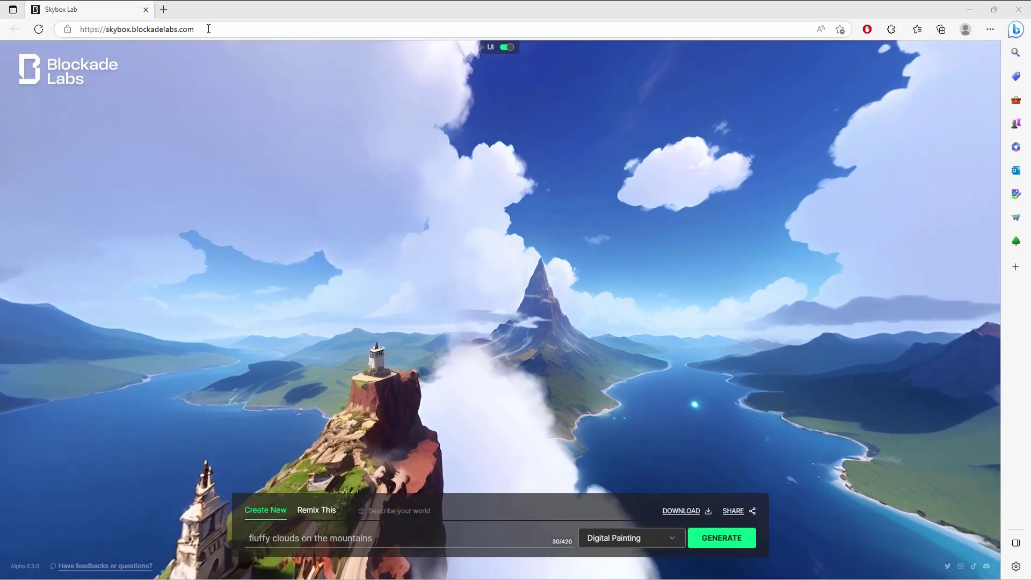
Step: Look around the sample mountain and cloud panorama in Skybox Lab from several directions
click(208, 29)
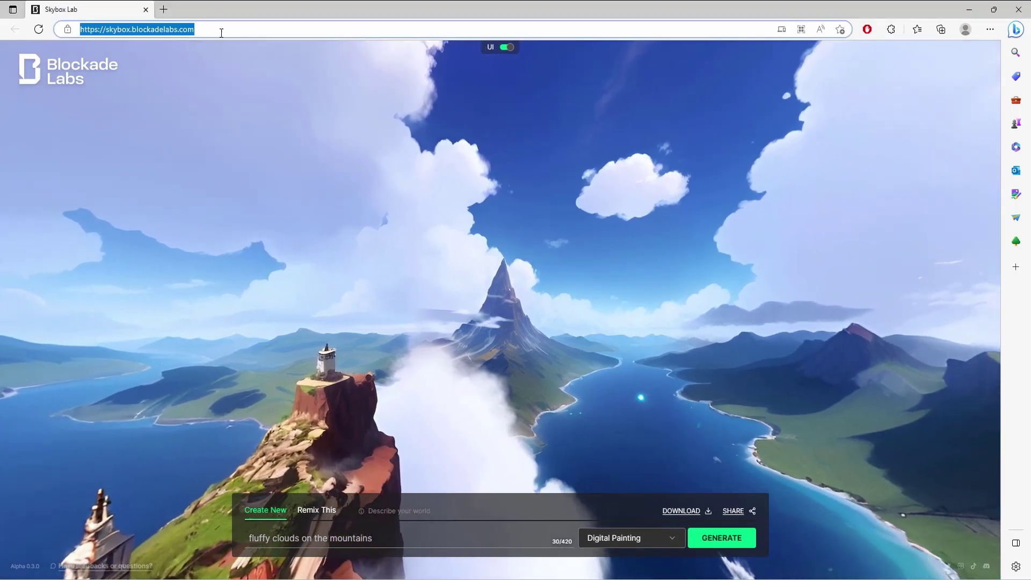
click(221, 31)
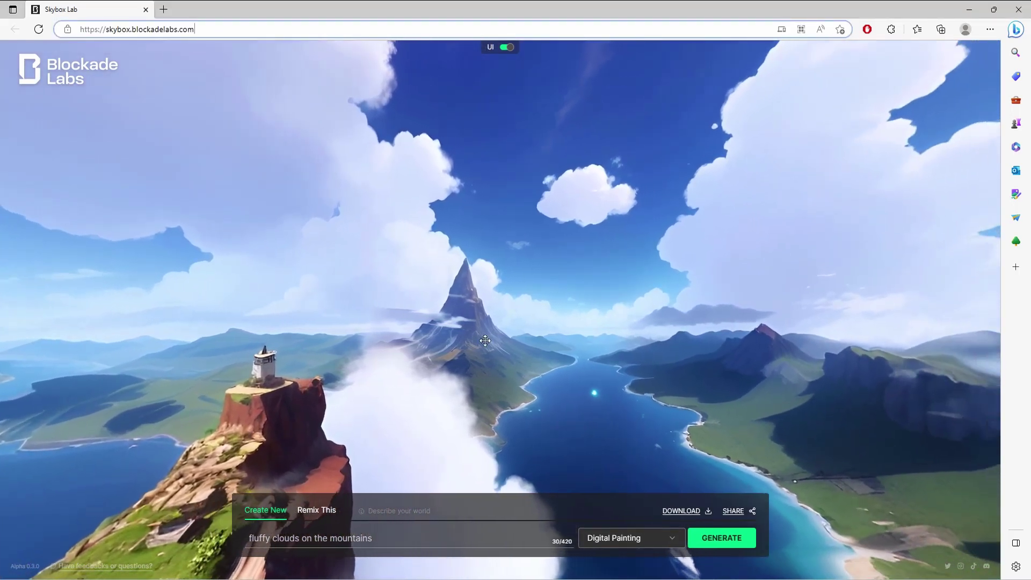
drag(769, 190, 568, 170)
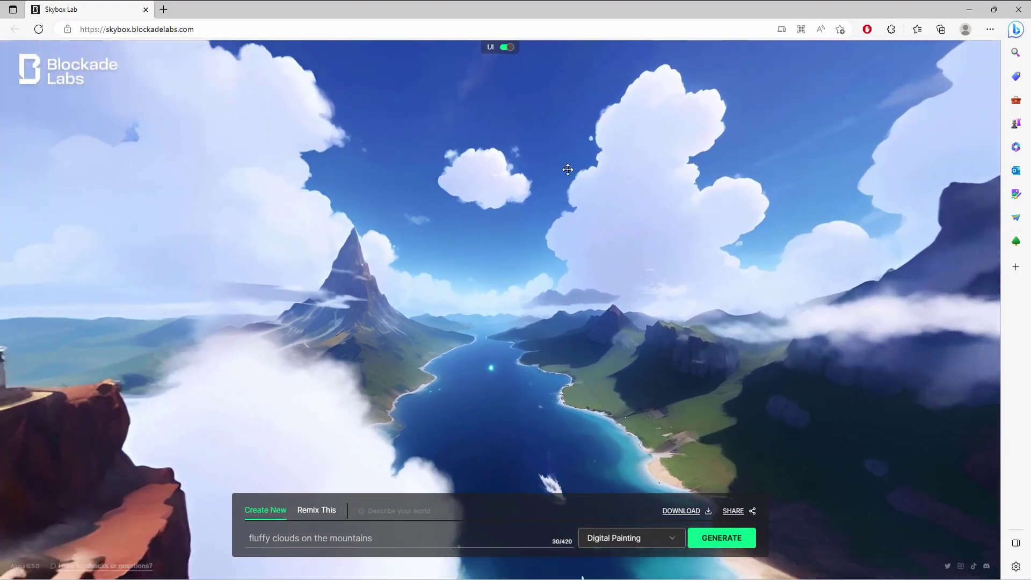
drag(229, 240, 548, 267)
drag(205, 286, 535, 288)
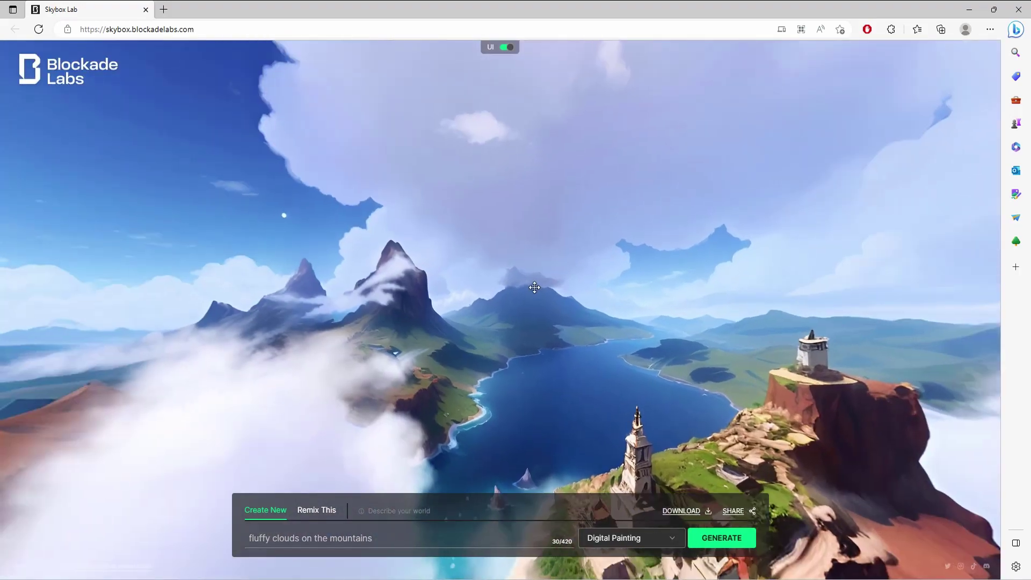
drag(351, 275, 594, 299)
drag(431, 299, 590, 314)
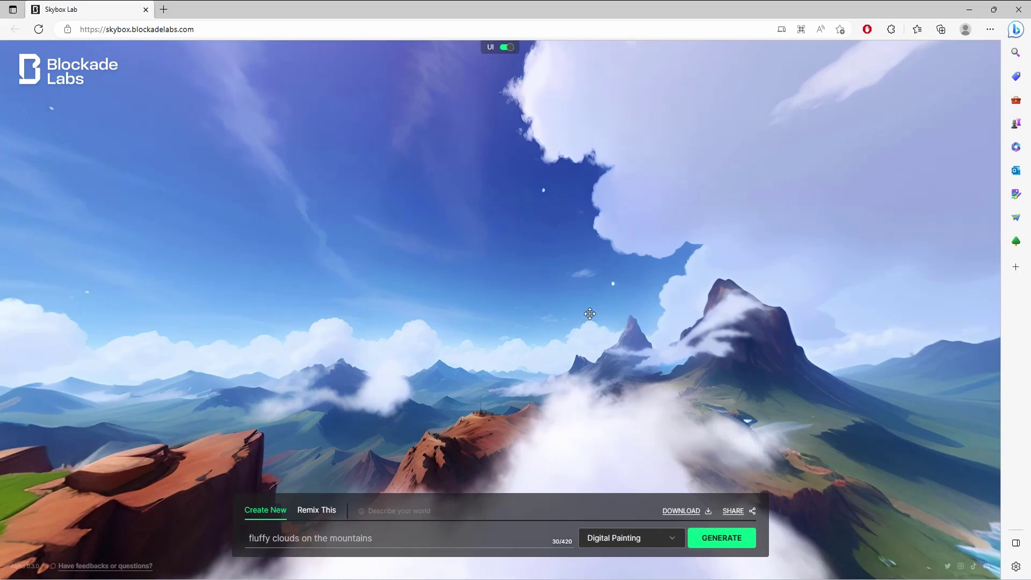
Step: Generate a skybox from the prompt "create a dramatic sky with stormy cloud and lighting flashes" in the Digital Painting style
drag(373, 537, 259, 537)
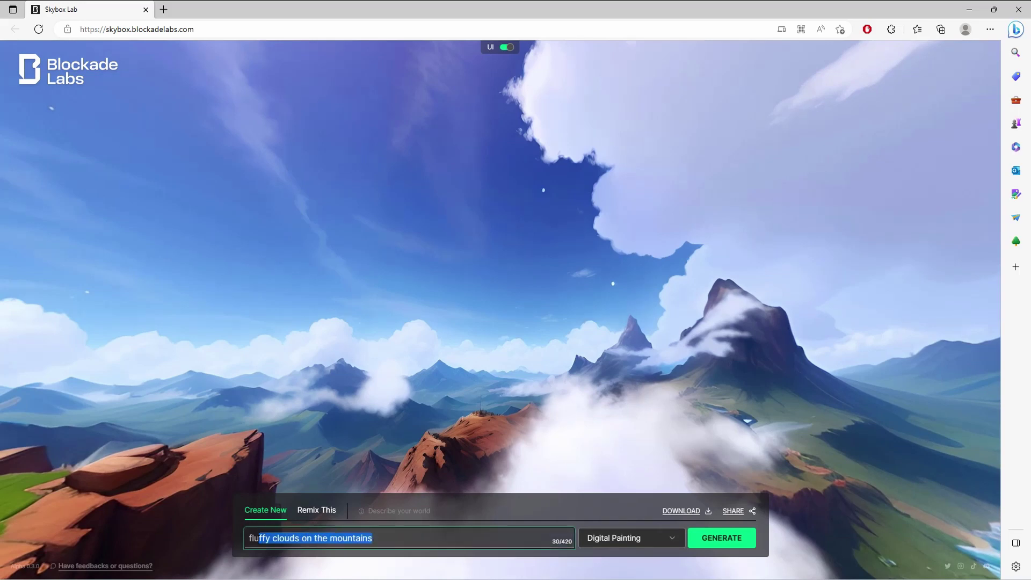
text(create a dramatic sky with stormy cloud and li)
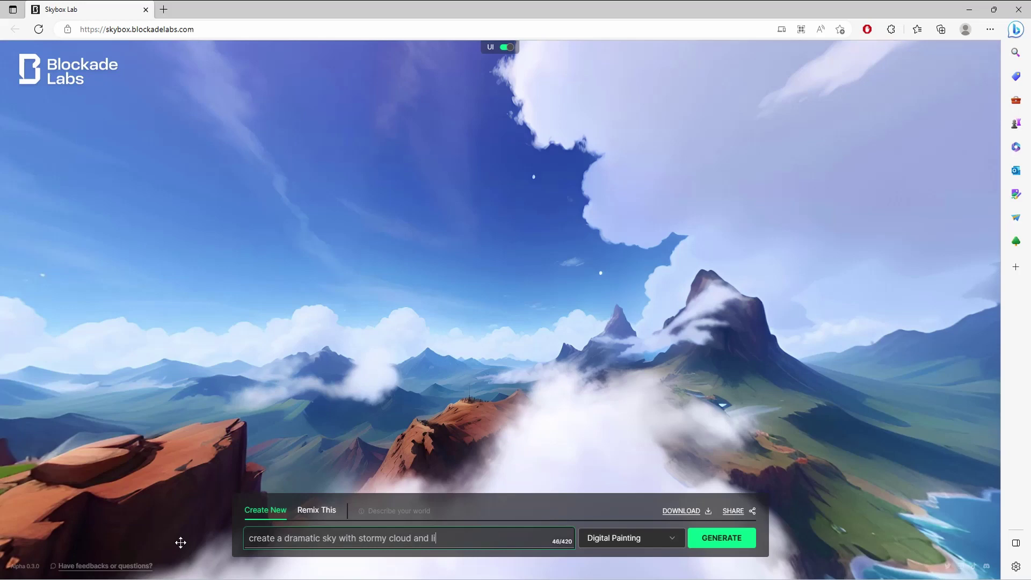
text(ghting flashes)
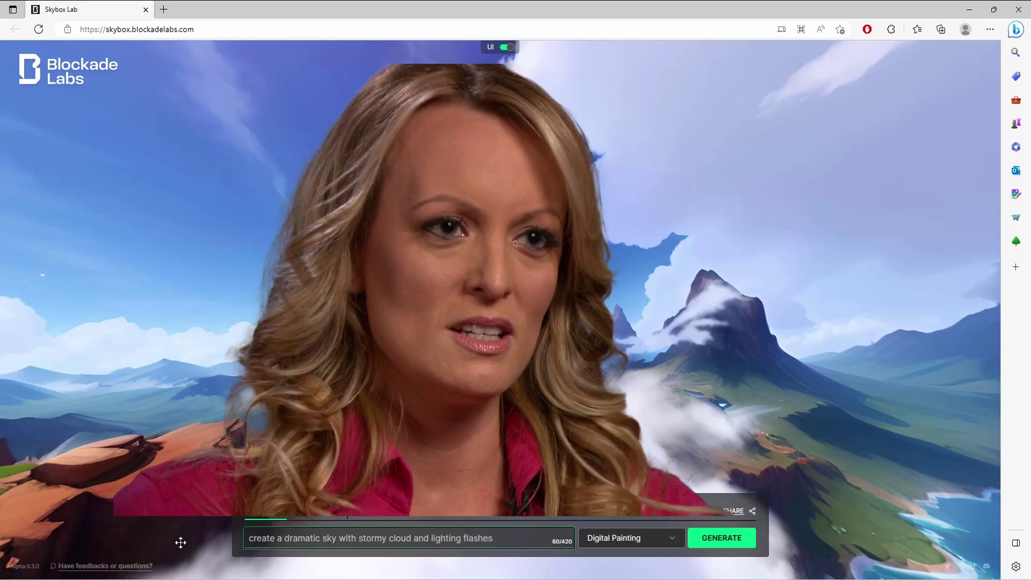
click(639, 537)
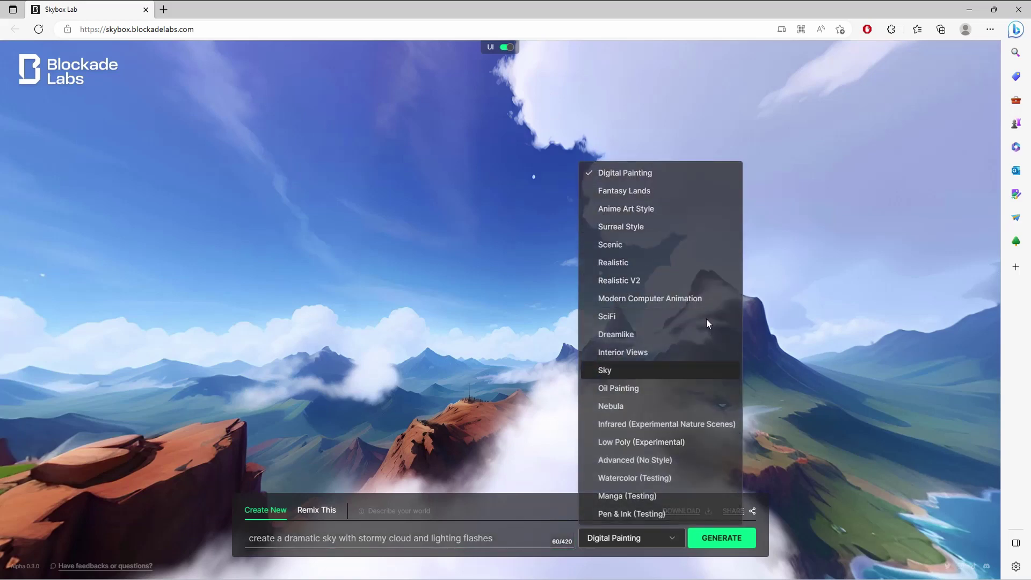
click(631, 173)
click(724, 539)
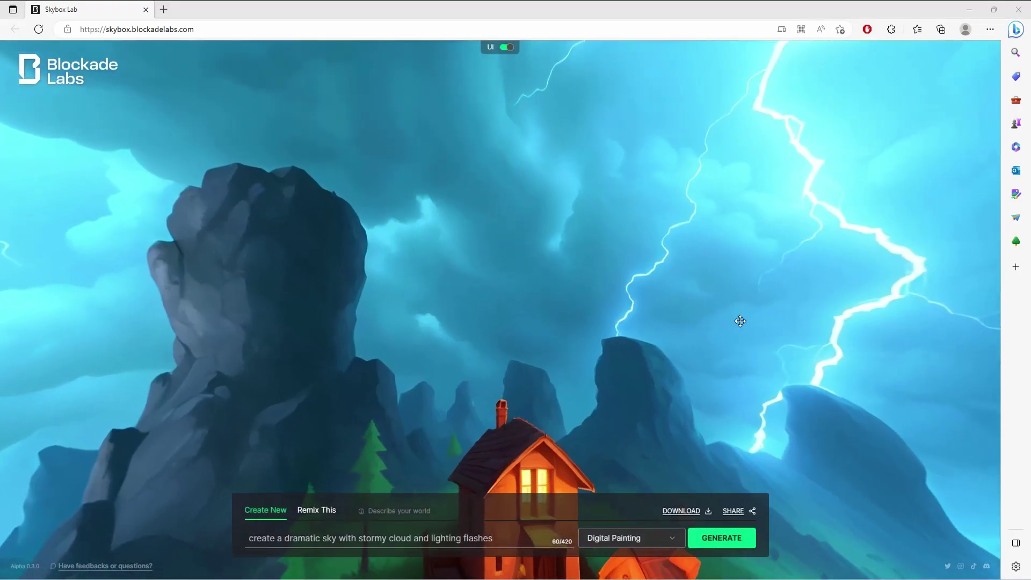
Step: Examine the generated stormy skybox all the way around, including its sky and ground
drag(742, 320, 482, 281)
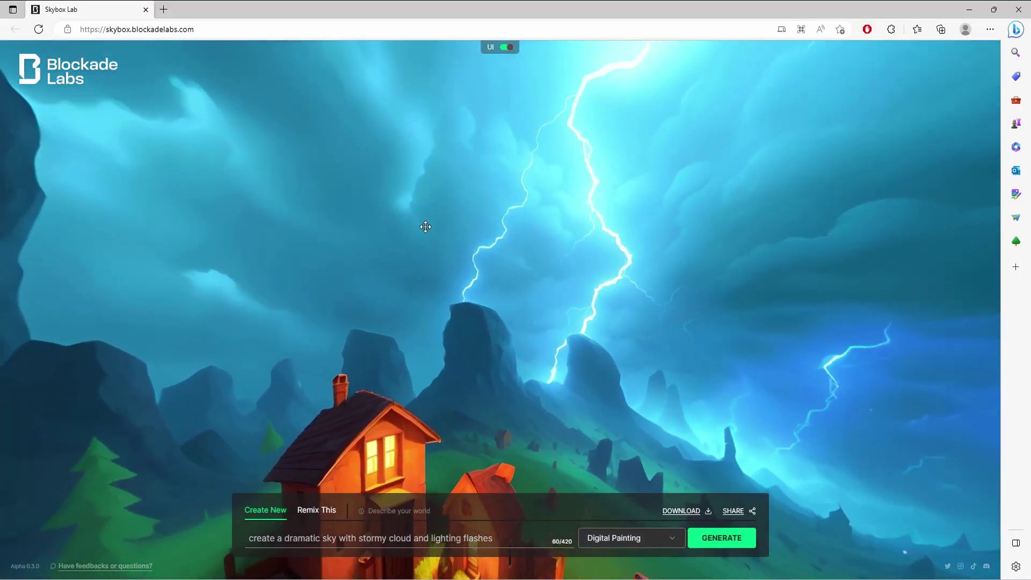
drag(425, 227, 718, 253)
drag(288, 256, 668, 262)
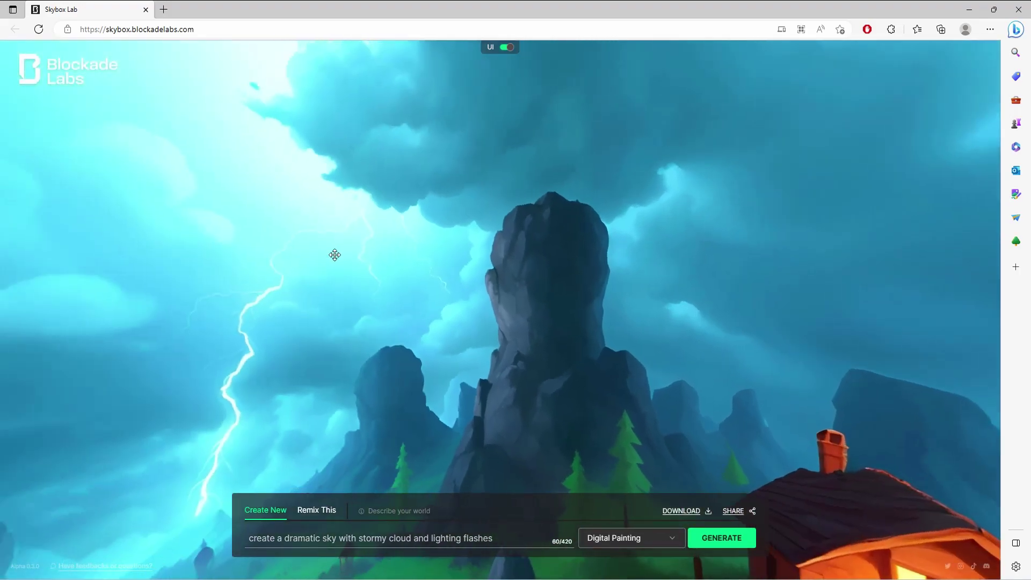
drag(334, 255, 707, 263)
drag(319, 274, 768, 278)
drag(462, 265, 502, 154)
drag(840, 240, 373, 283)
drag(545, 242, 474, 272)
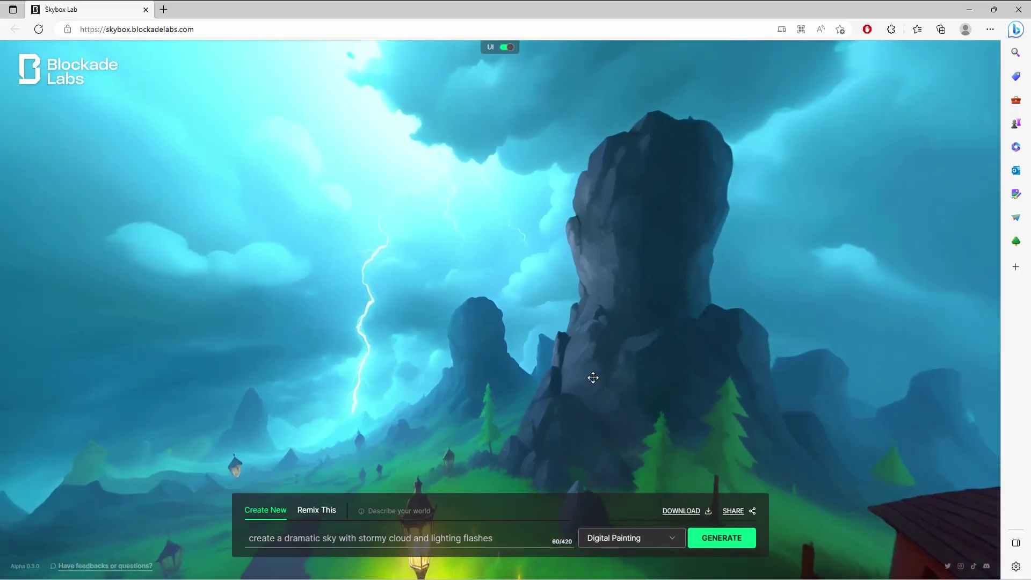
Step: Download the generated skybox image, find it in the Downloads folder and open it with Adobe Photoshop 2023
click(680, 512)
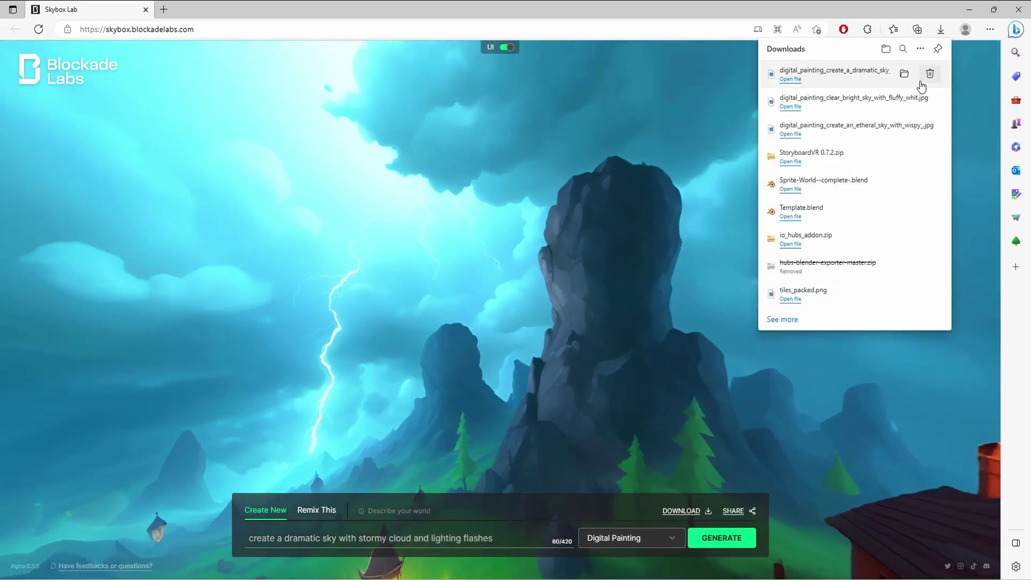
click(904, 75)
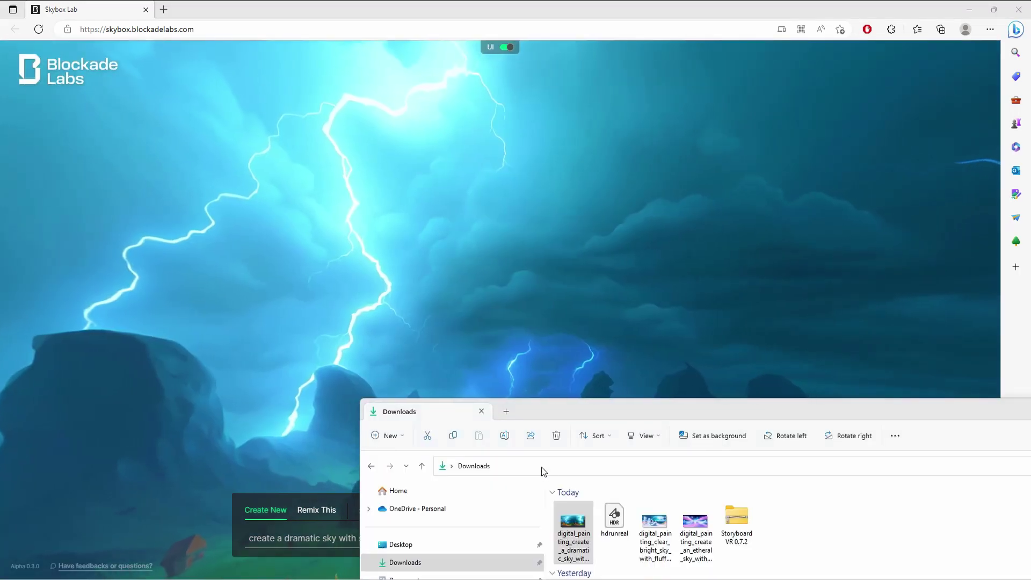
right_click(574, 529)
mouse_move(701, 327)
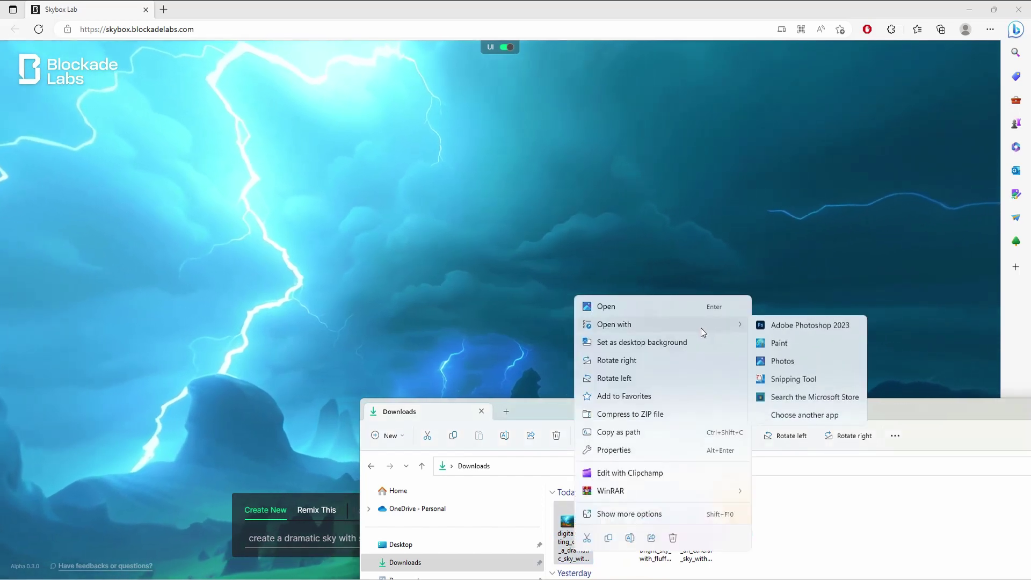
click(814, 332)
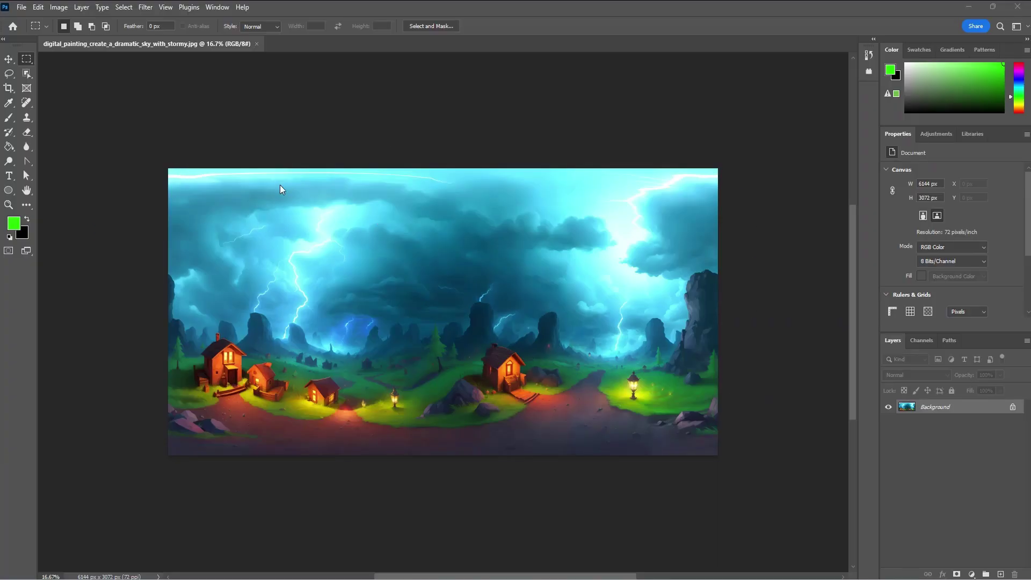
Step: Convert the skybox image to 32 Bits/Channel
click(58, 7)
mouse_move(66, 21)
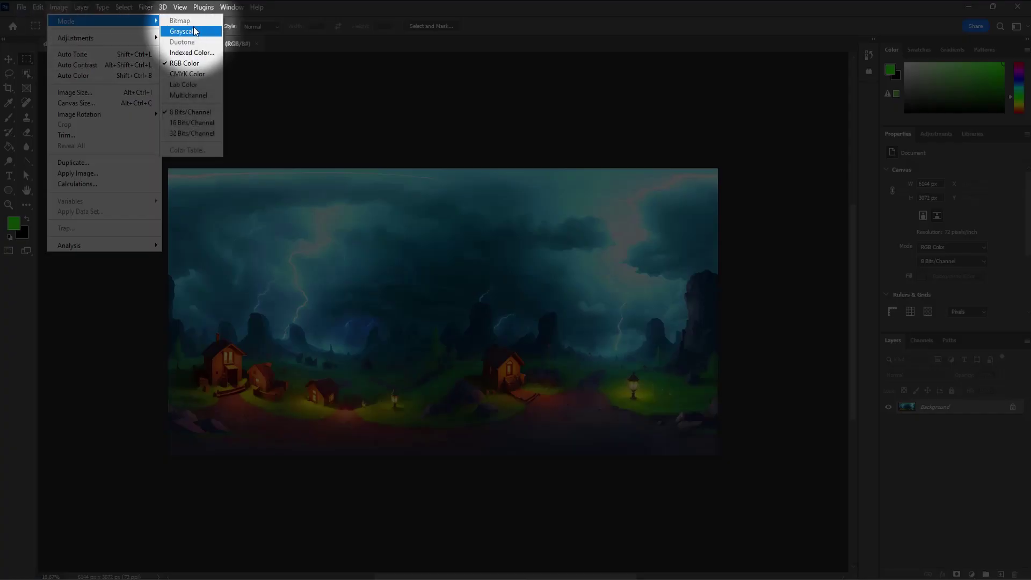
click(186, 135)
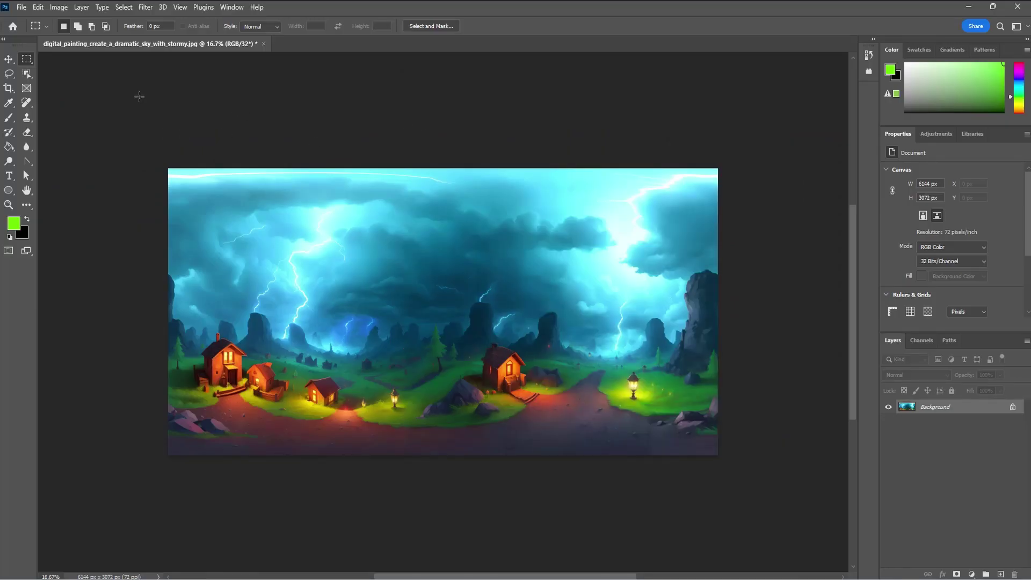
Step: Save the image in the Downloads folder as hdrtest in the Radiance (*.HDR) format
click(24, 8)
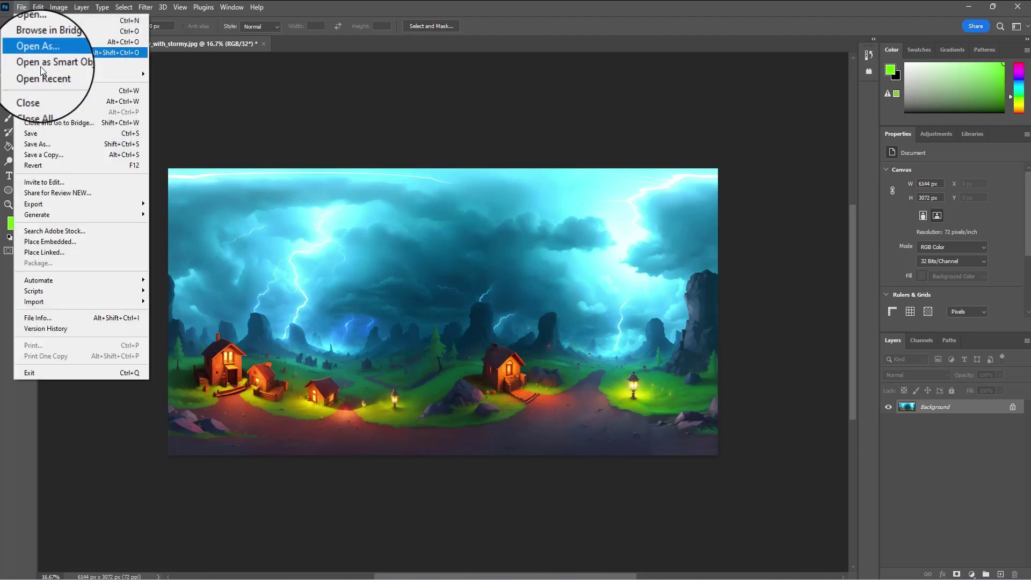
click(56, 144)
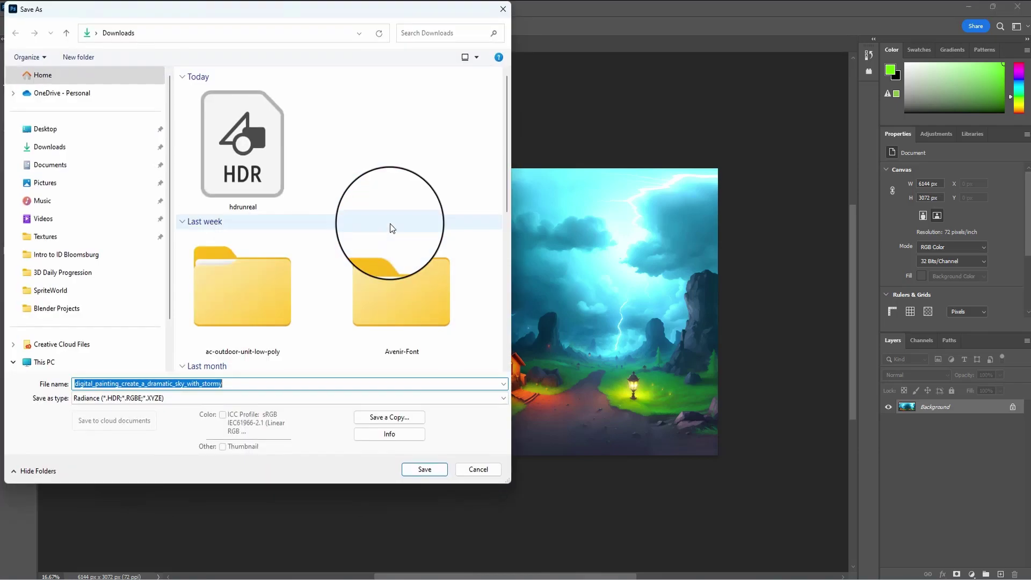
click(232, 384)
drag(232, 385, 33, 396)
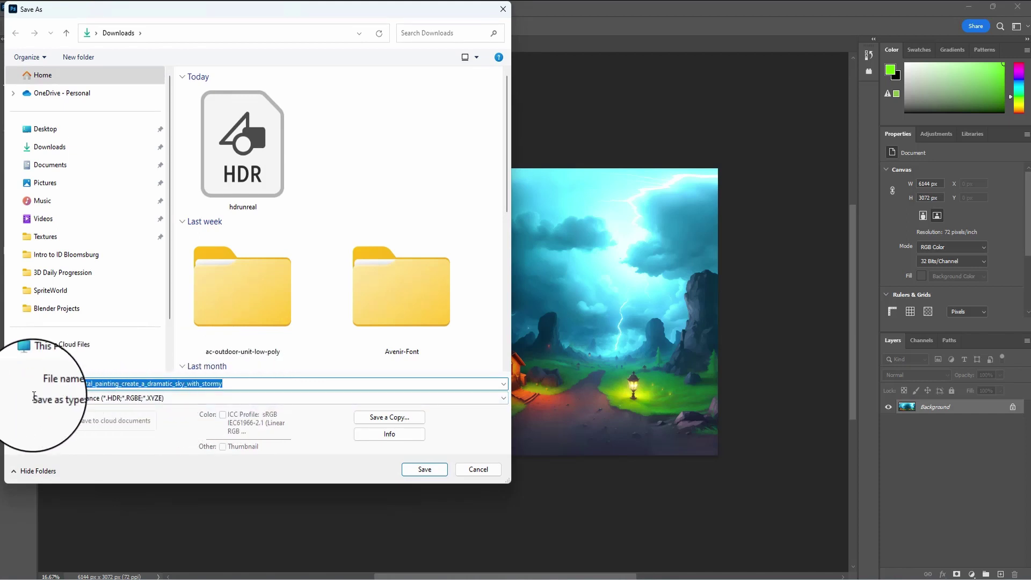
text(h)
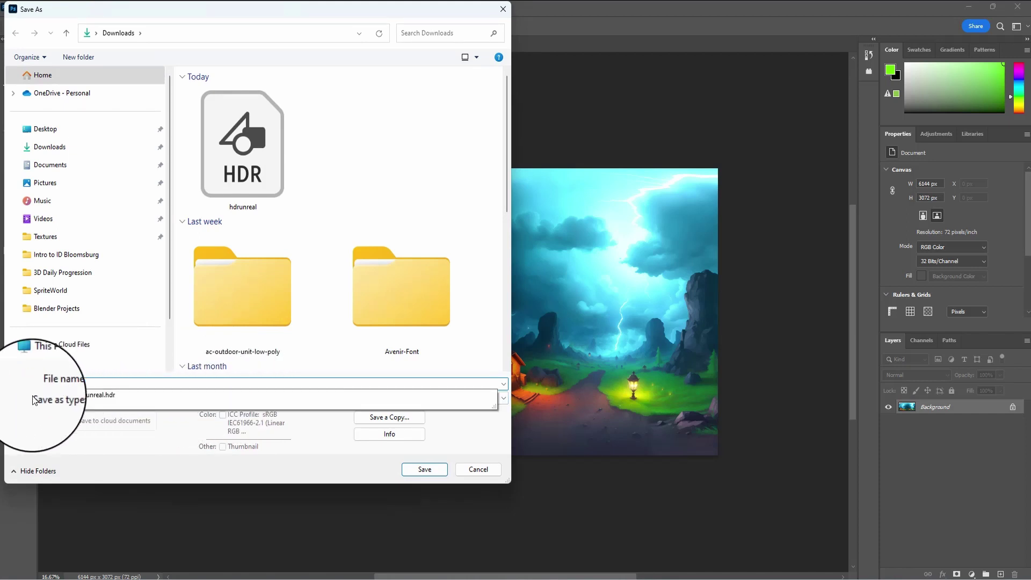
text(est)
click(170, 398)
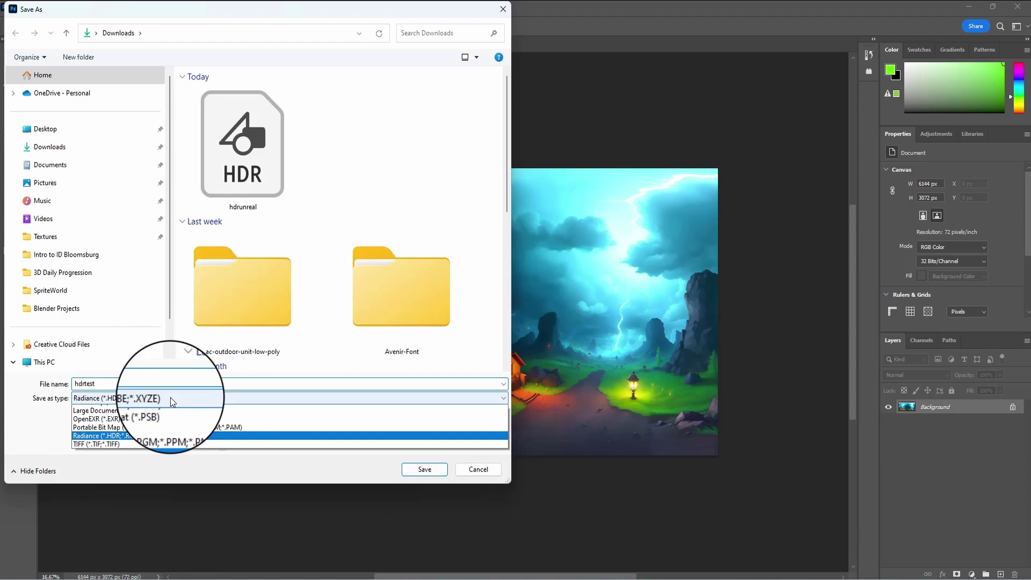
click(115, 444)
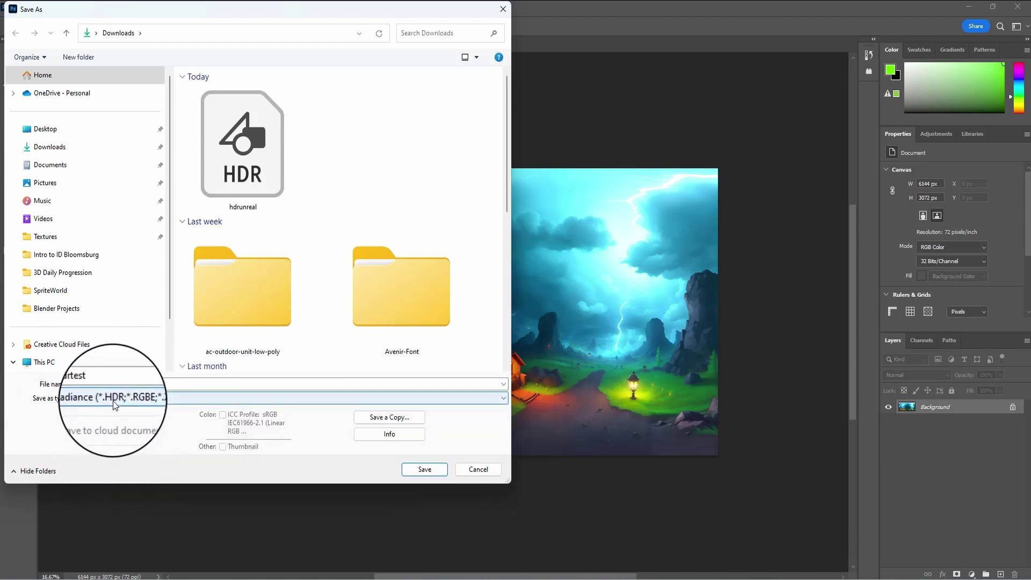
click(422, 469)
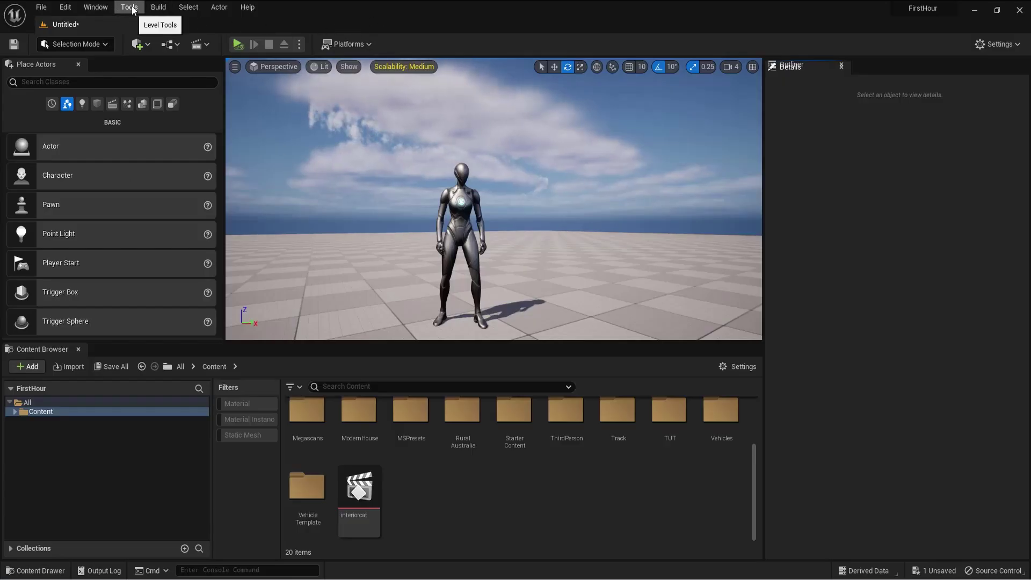
Step: Switch to Unreal Editor and search the plugins for "hdr" to check that HDRIBackdrop is enabled
click(65, 7)
click(95, 176)
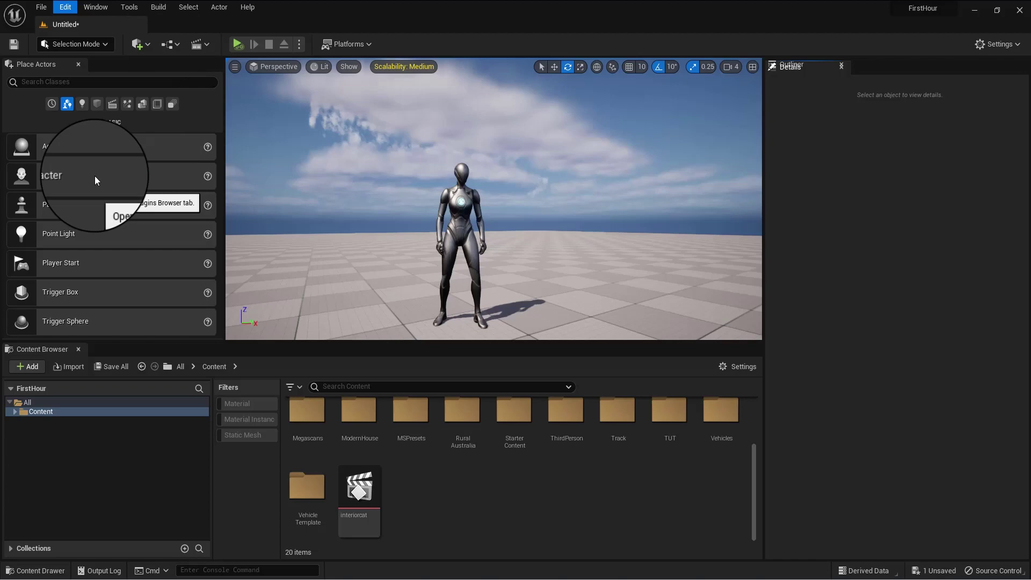
text(hdr)
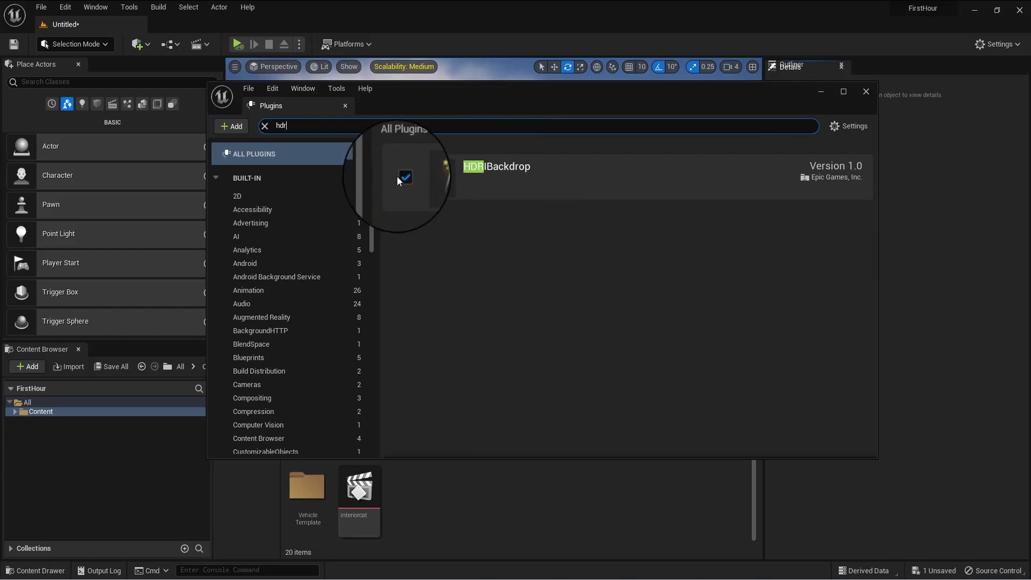
click(866, 92)
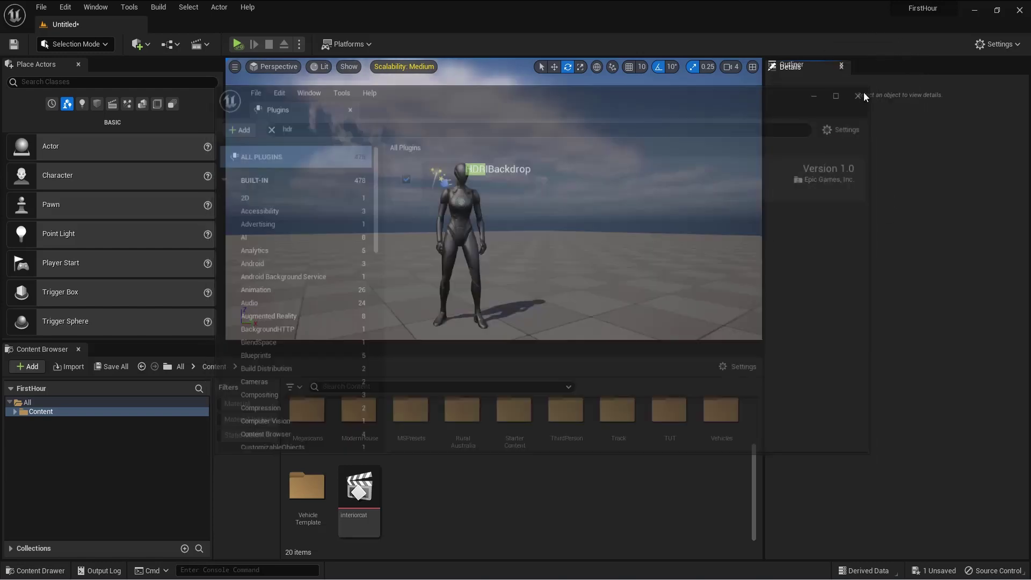
Step: Create a new folder named hdrtest in the project's Content folder
scroll(586, 498, up, 3)
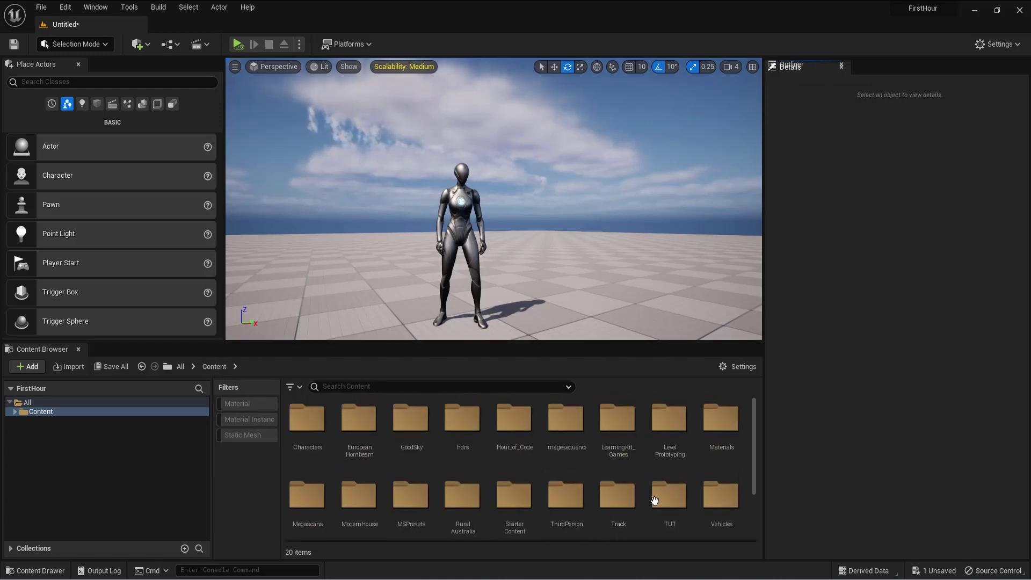
scroll(654, 501, down, 3)
scroll(654, 501, up, 3)
scroll(483, 478, down, 3)
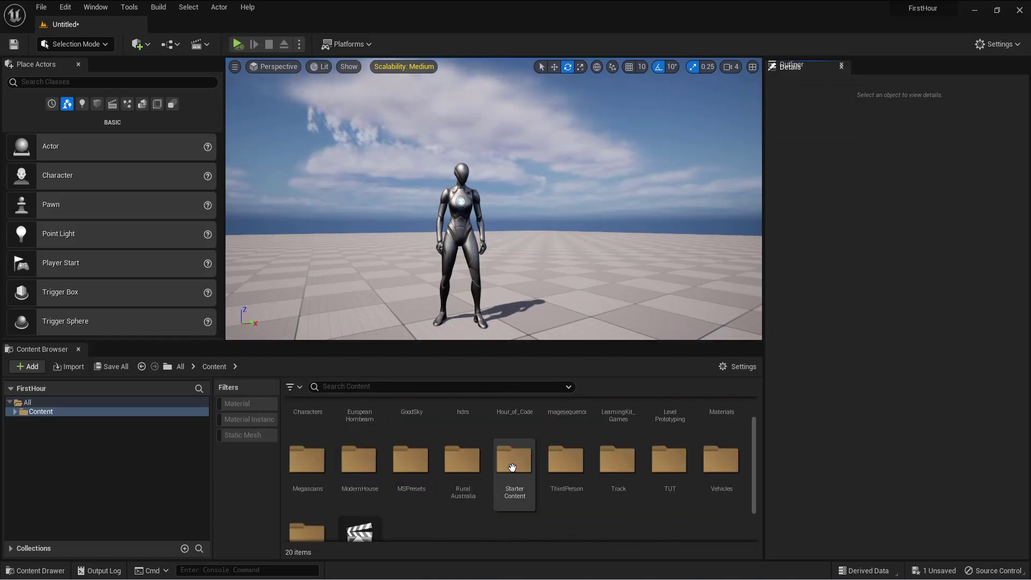
right_click(459, 498)
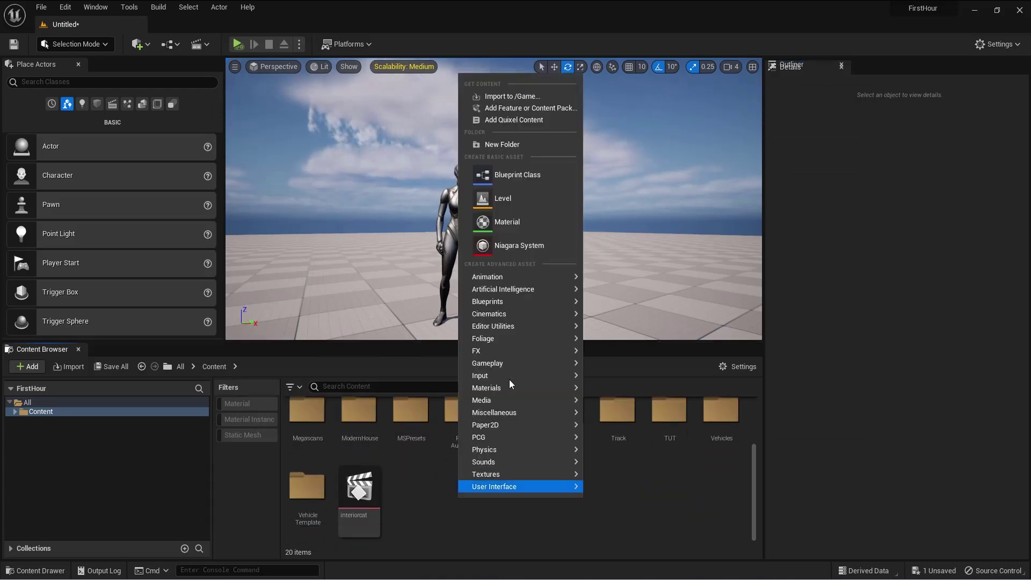
click(499, 143)
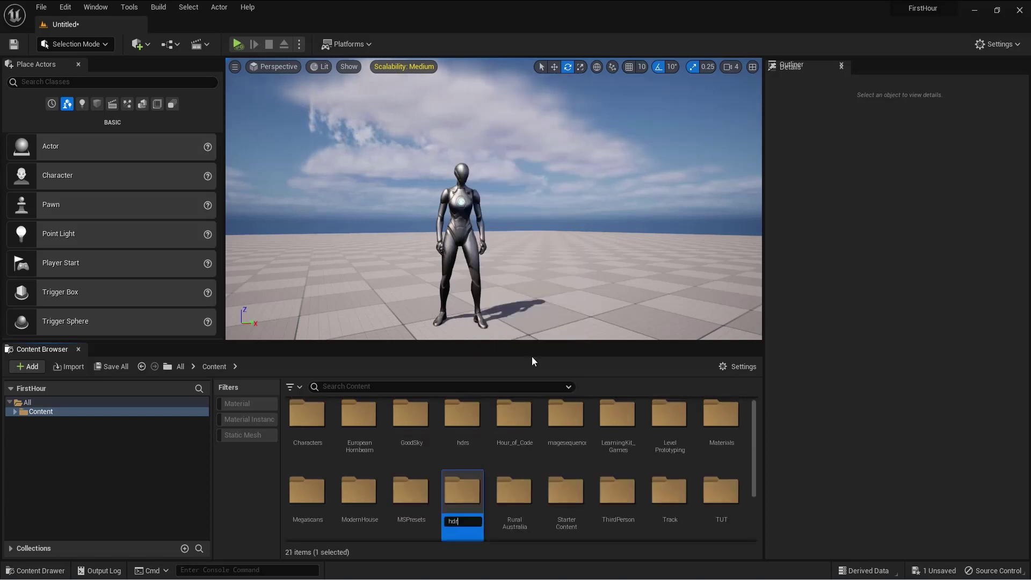
text(hdrtest)
key(Return)
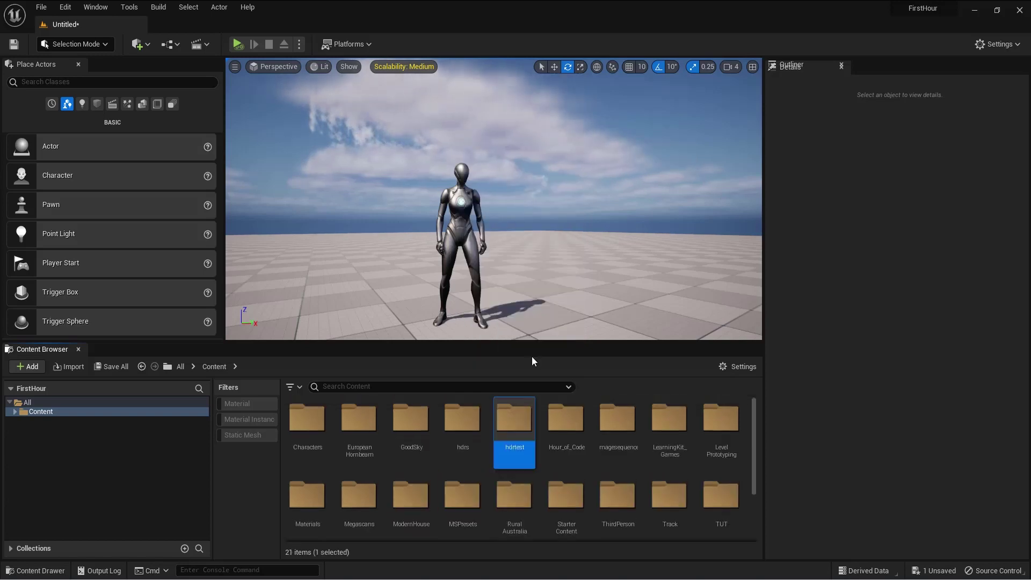
Step: Import the hdrtest HDR file from the Downloads folder into the hdrtest content folder
double_click(514, 417)
click(70, 367)
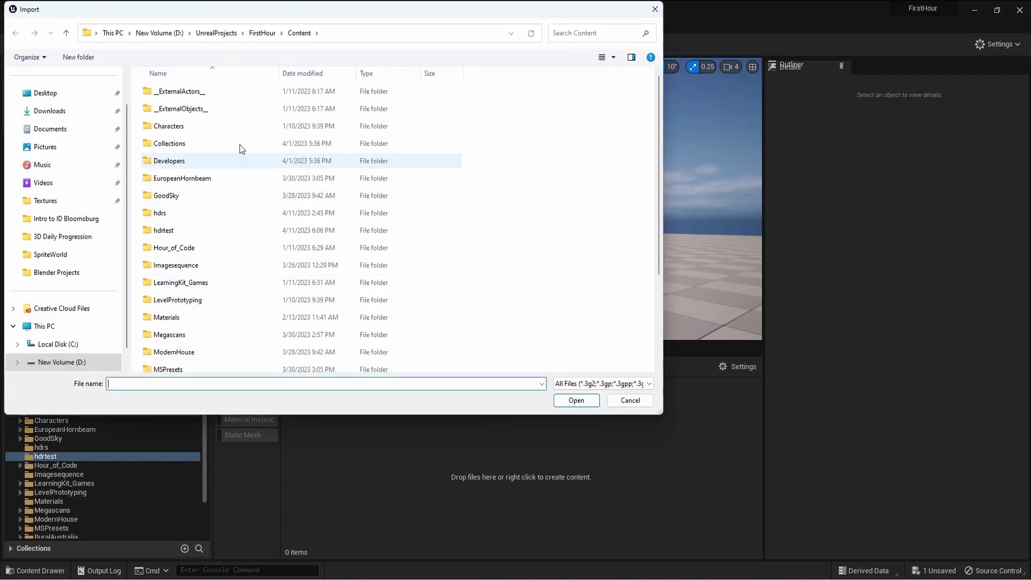
click(50, 111)
click(231, 145)
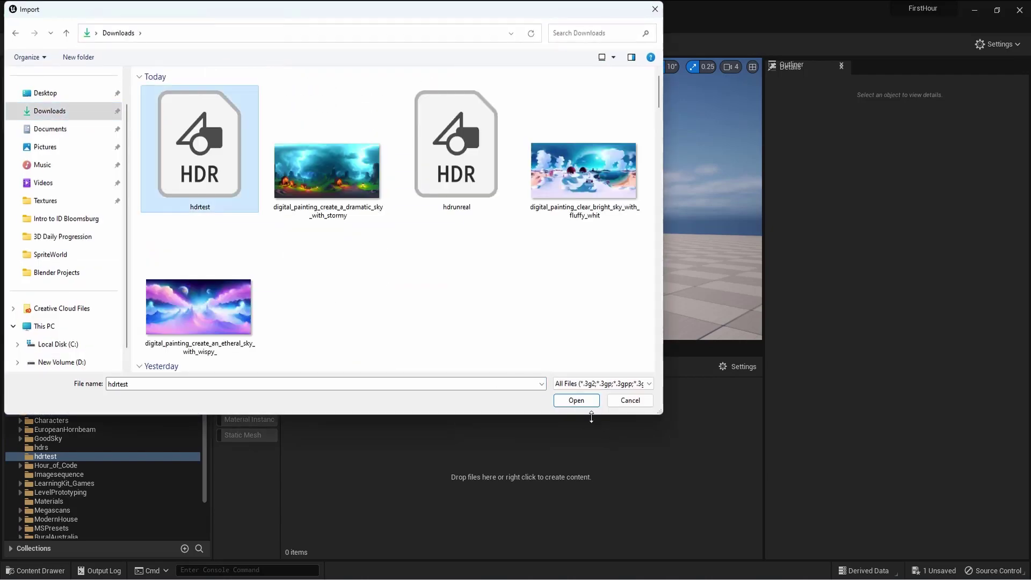
click(581, 404)
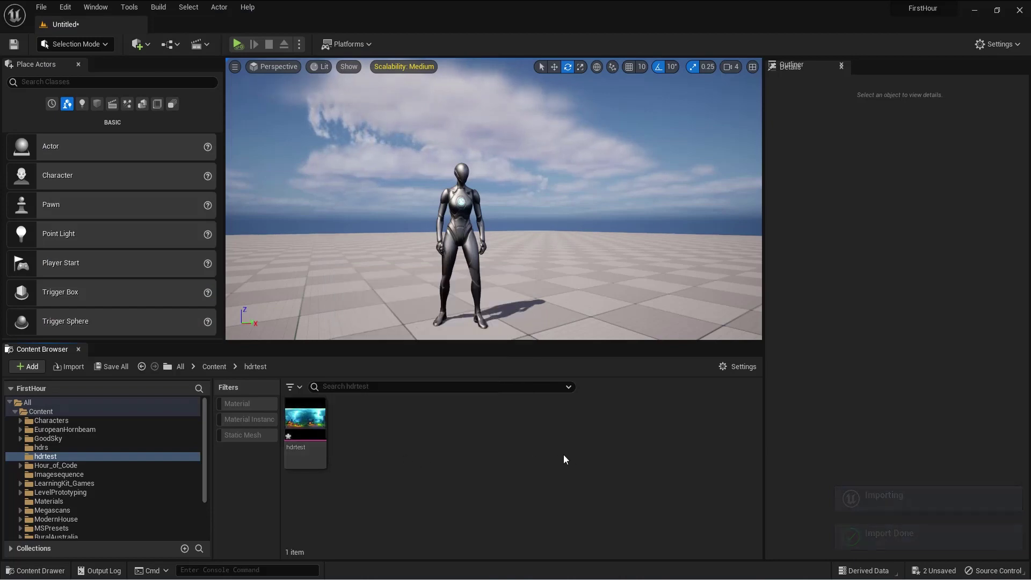
Step: Open the imported hdrtest texture, set its Texture Group to Skybox and save the asset
click(322, 435)
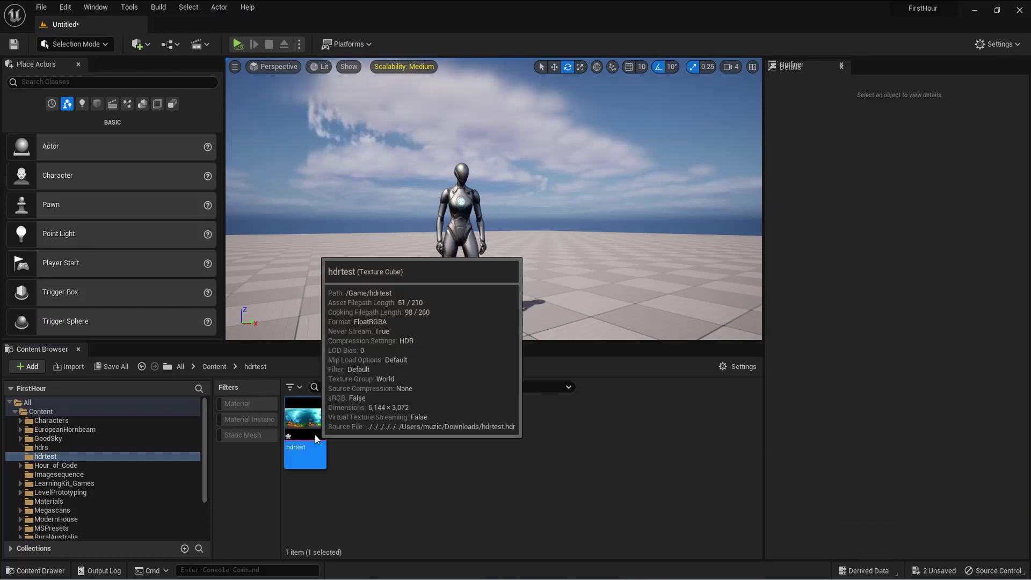
double_click(322, 435)
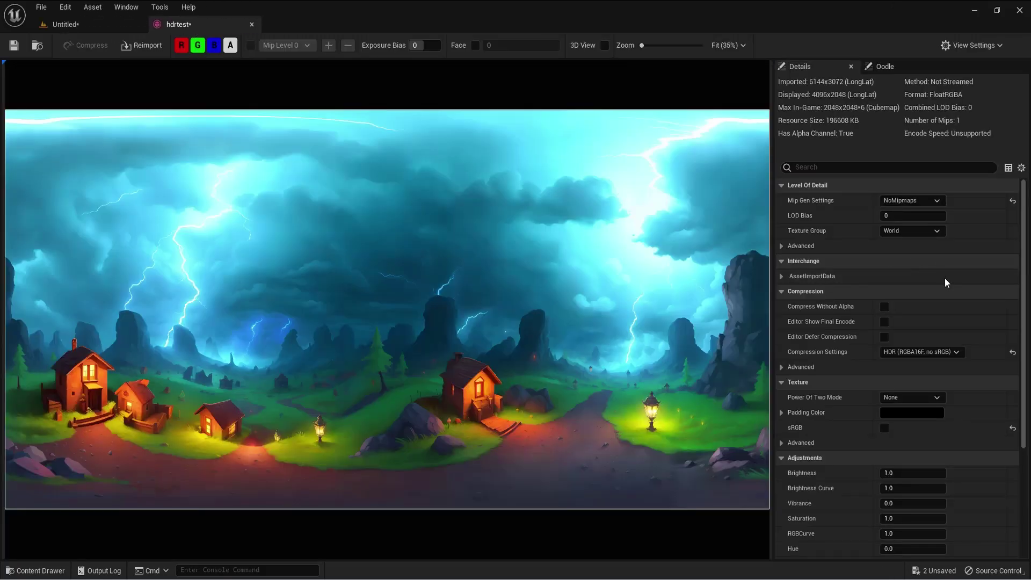
scroll(984, 357, down, 3)
scroll(984, 357, up, 3)
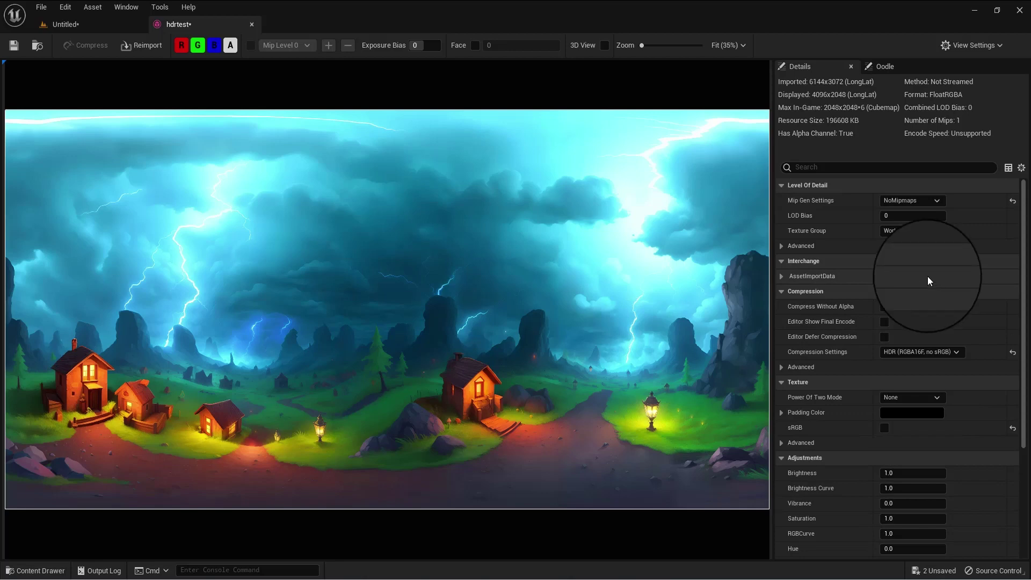
click(908, 231)
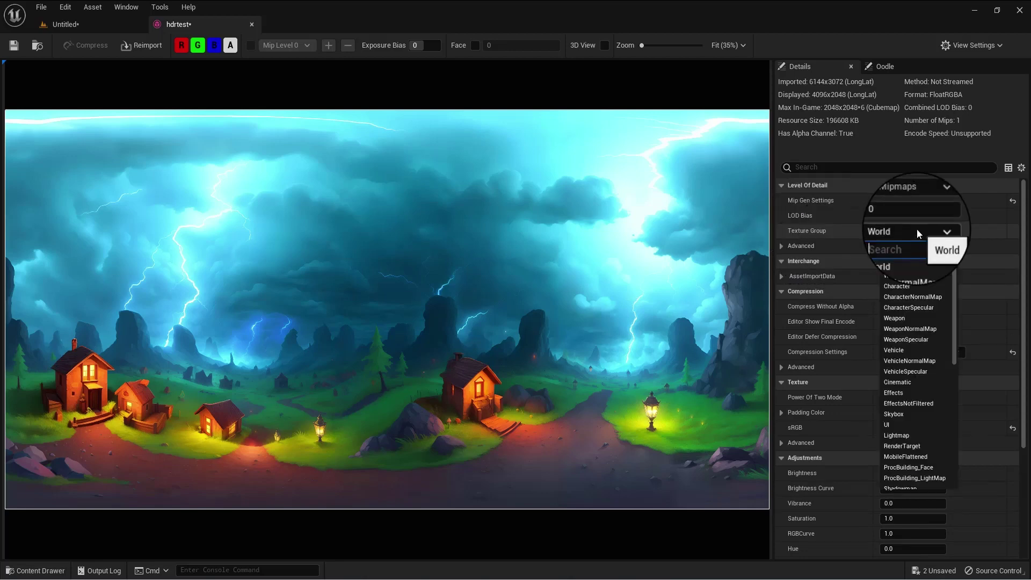
text(sky)
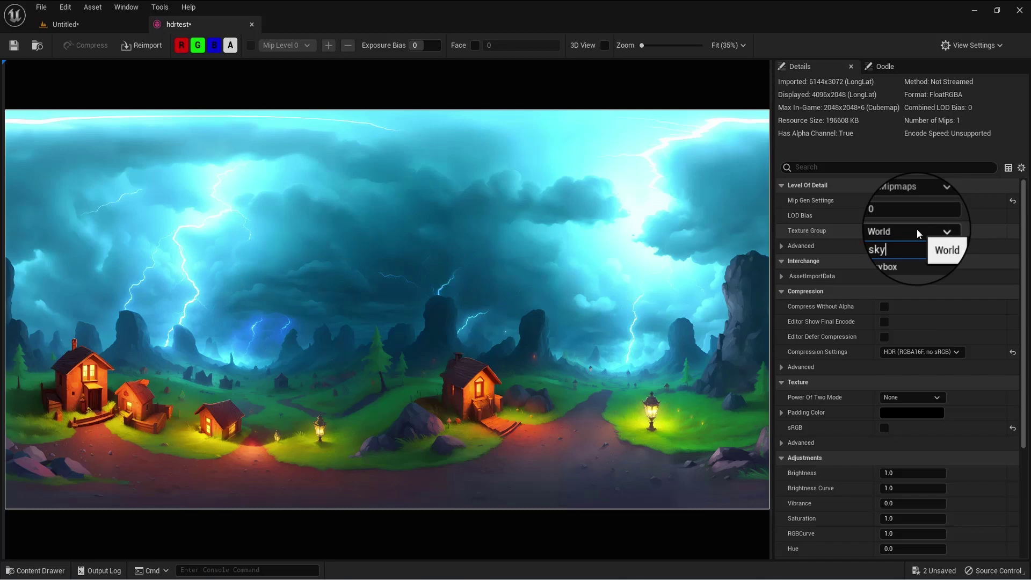
click(906, 256)
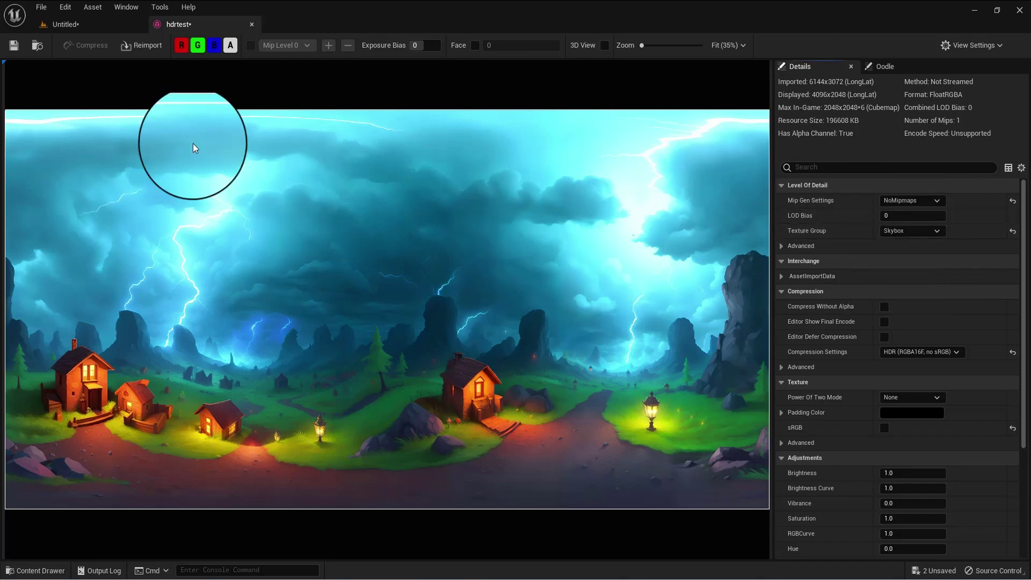
click(14, 46)
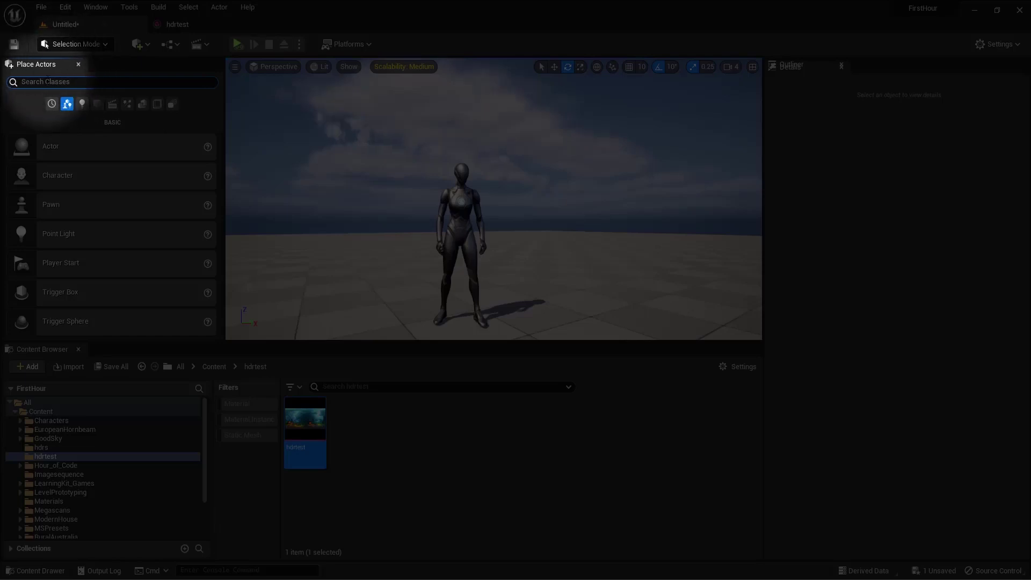
Step: Find the HDRIBackdrop actor by searching "hdr" and place it in the level near the mannequin
text(hdr)
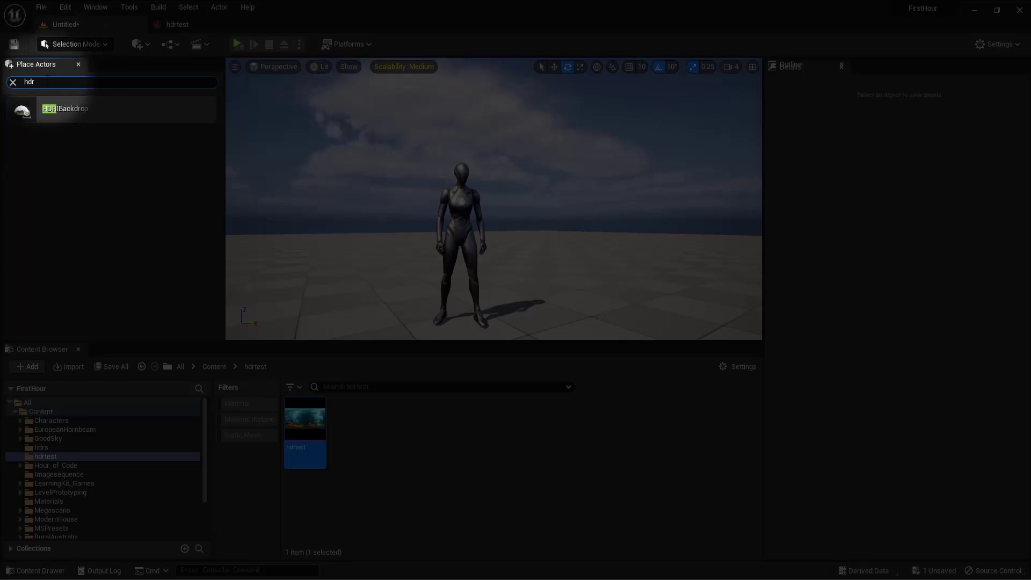
drag(64, 109, 493, 184)
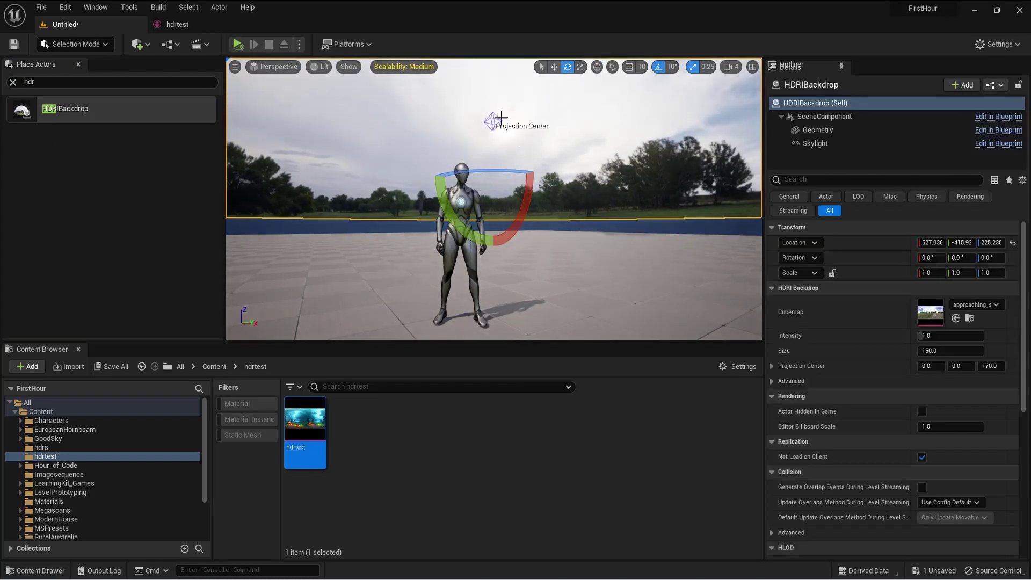
mouse_move(583, 159)
right_down()
mouse_move(408, 121)
mouse_move(514, 158)
mouse_move(600, 148)
mouse_move(586, 183)
mouse_move(591, 163)
right_up()
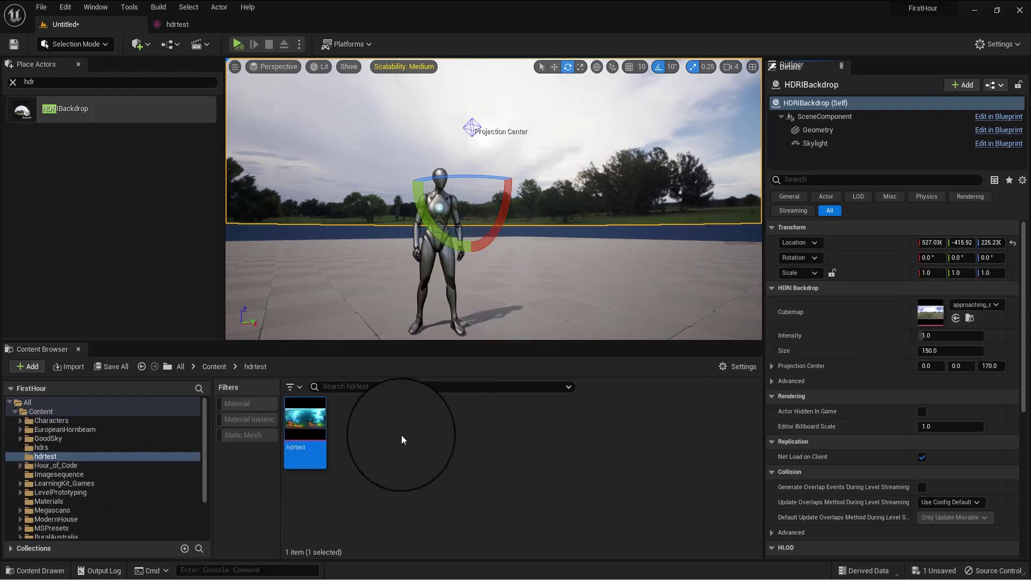
Step: Assign the hdrtest texture as the Cubemap of the HDRIBackdrop
drag(302, 434, 939, 316)
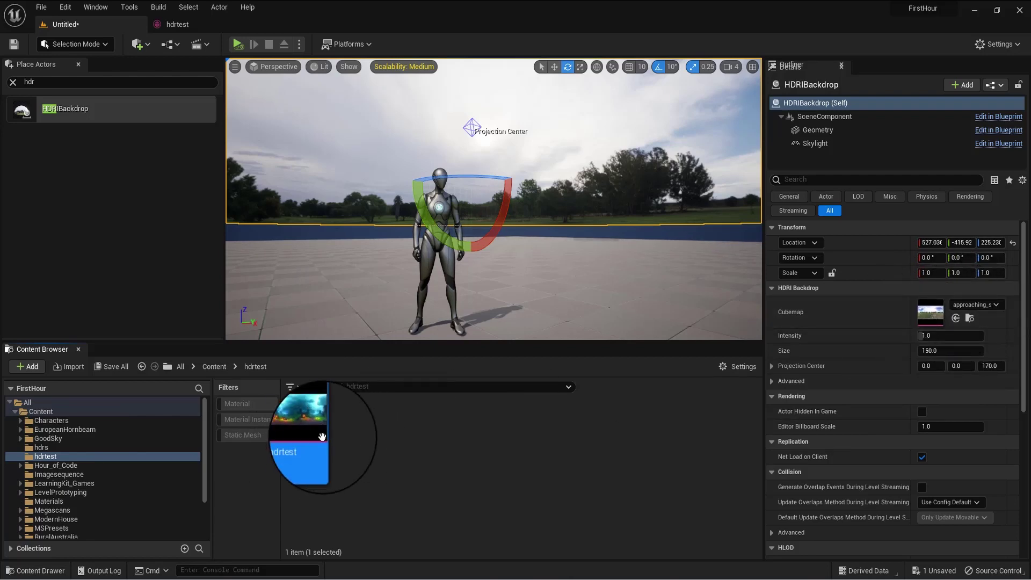
click(956, 318)
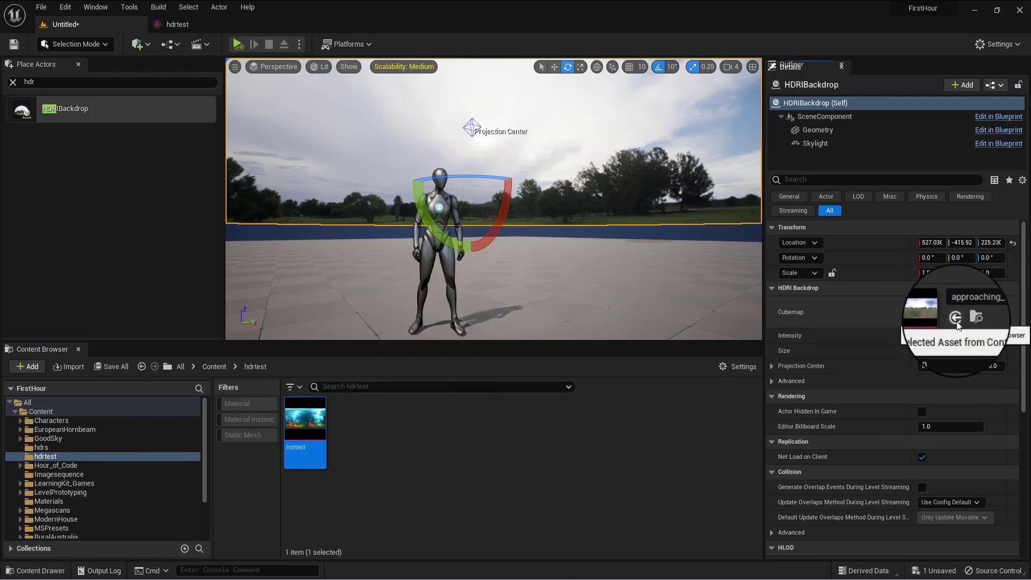
mouse_move(619, 238)
right_down()
mouse_move(521, 161)
mouse_move(408, 225)
mouse_move(344, 236)
mouse_move(452, 215)
mouse_move(570, 212)
mouse_move(515, 234)
mouse_move(618, 238)
right_up()
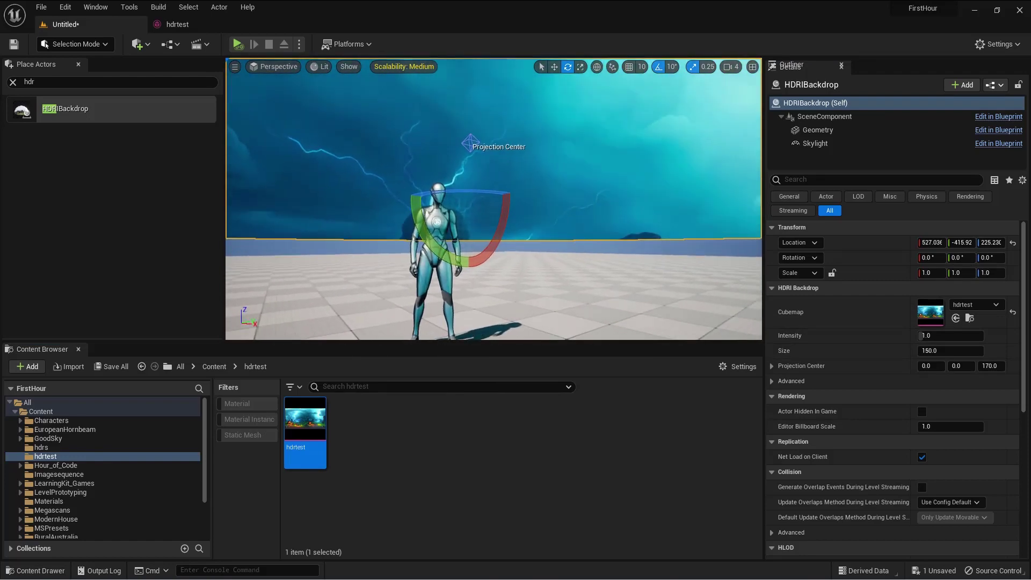
Step: Examine the storm sky backdrop, its lighting on the mannequin and its horizon against the floor from several viewpoints
click(566, 258)
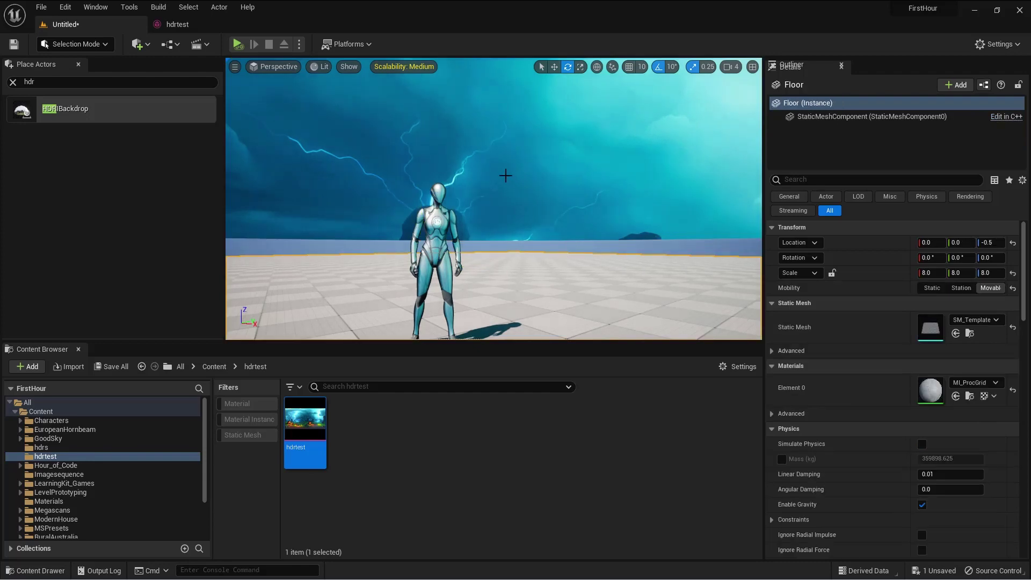
right_drag(478, 161, 478, 160)
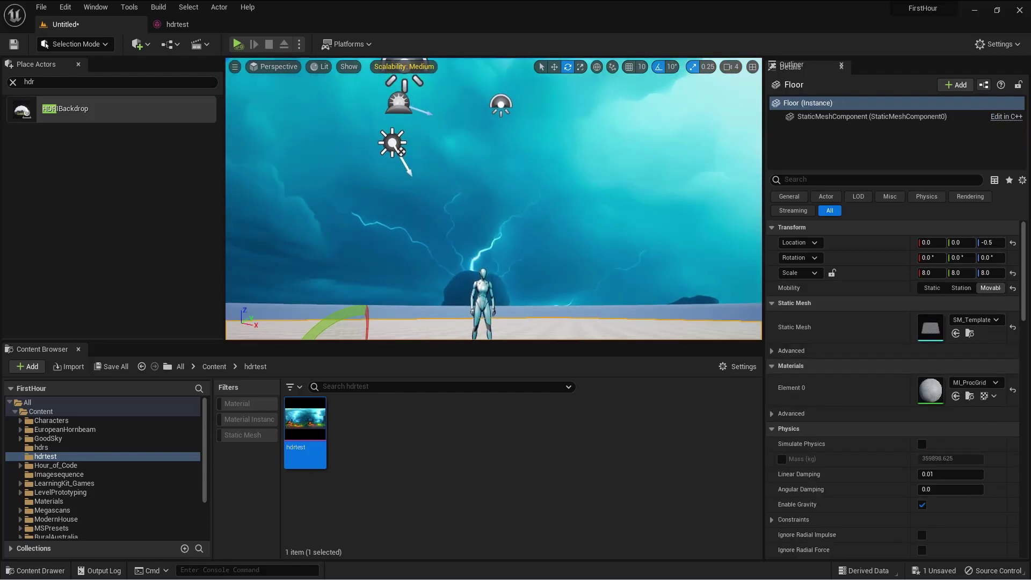
right_drag(503, 196, 550, 183)
click(503, 197)
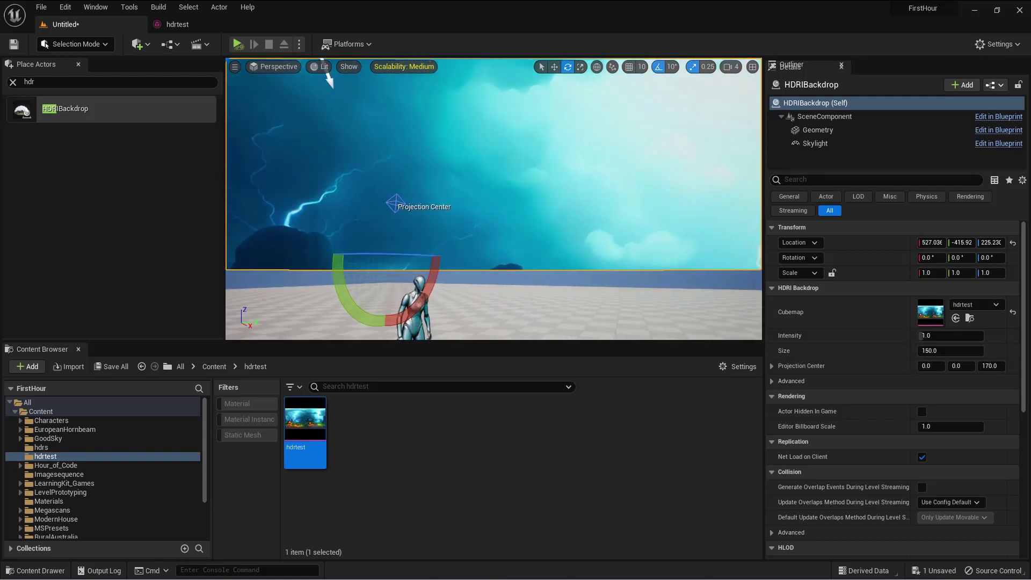
right_drag(487, 159, 493, 161)
key(w)
key(s)
key(d)
key(a)
key(d)
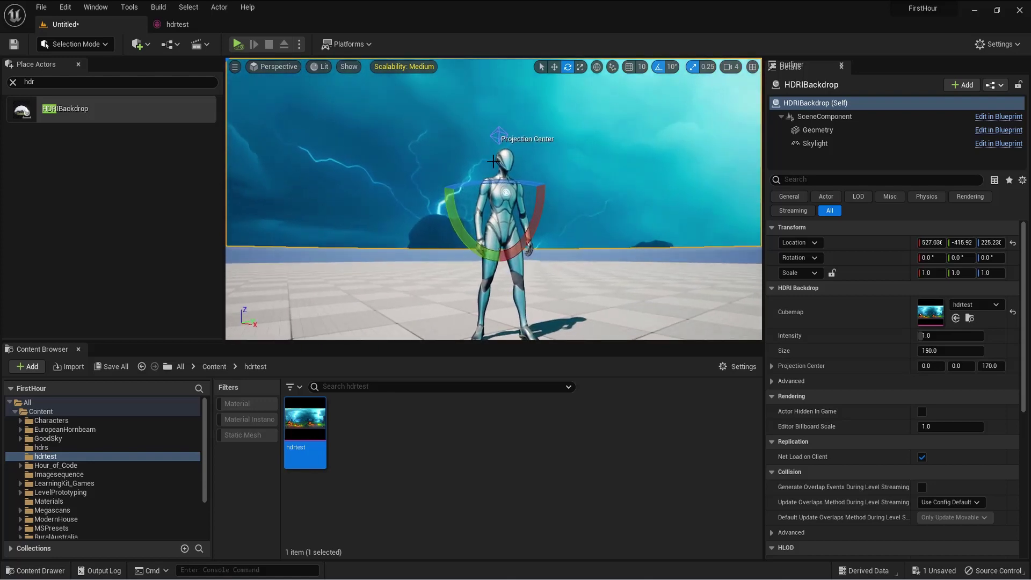
click(564, 209)
right_drag(564, 209, 564, 210)
key(w)
key(s)
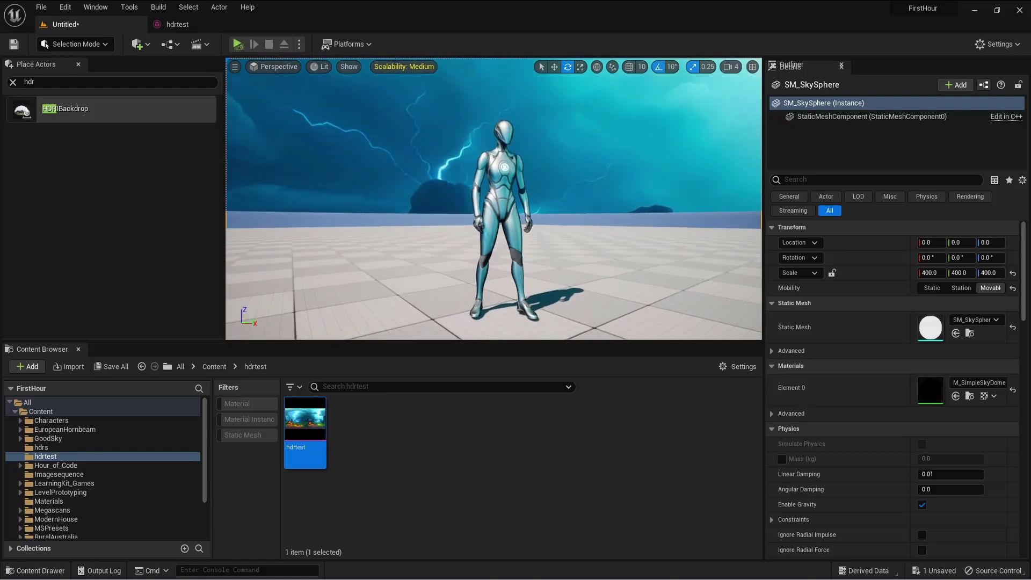
right_drag(429, 222, 428, 221)
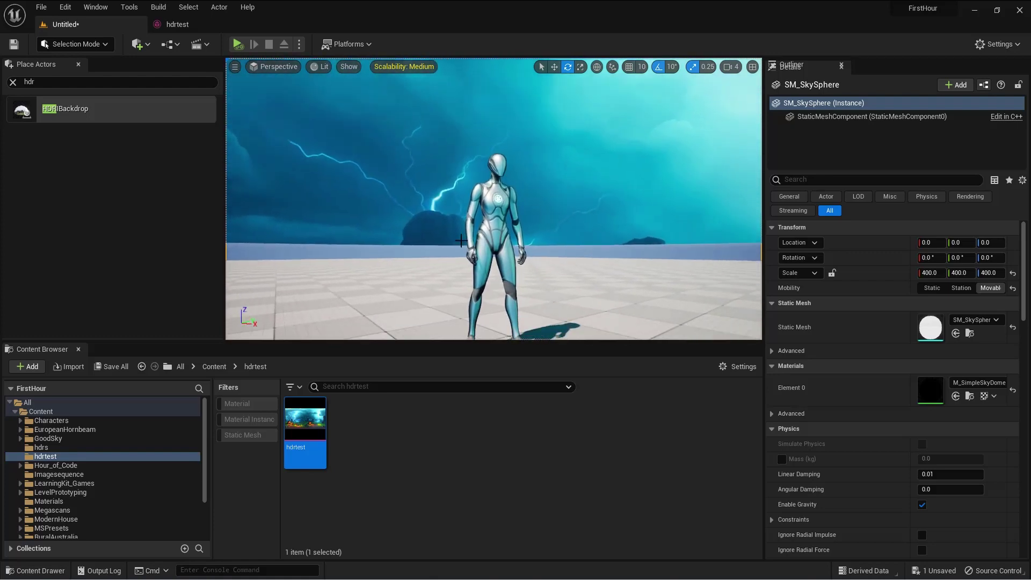